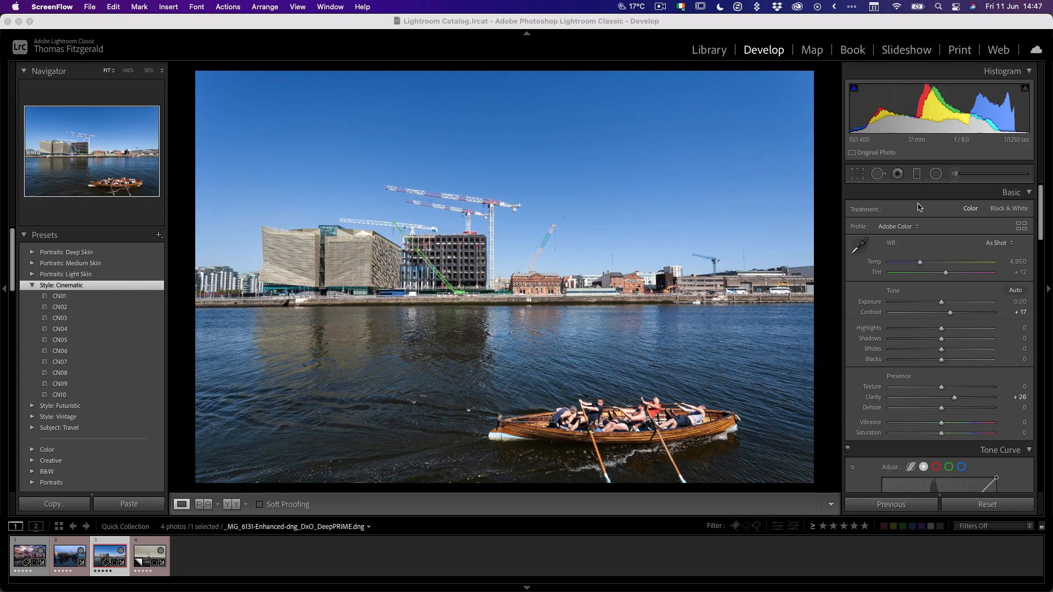
Shape a faded point curve on the boat photo: anchors at 83/83 and 192/193, black point output 29, white point output 235
{"action": "scroll", "coordinate": [919, 207], "scroll_direction": "down", "scroll_amount": 1}
{"action": "scroll", "coordinate": [919, 207], "scroll_direction": "down", "scroll_amount": 6}
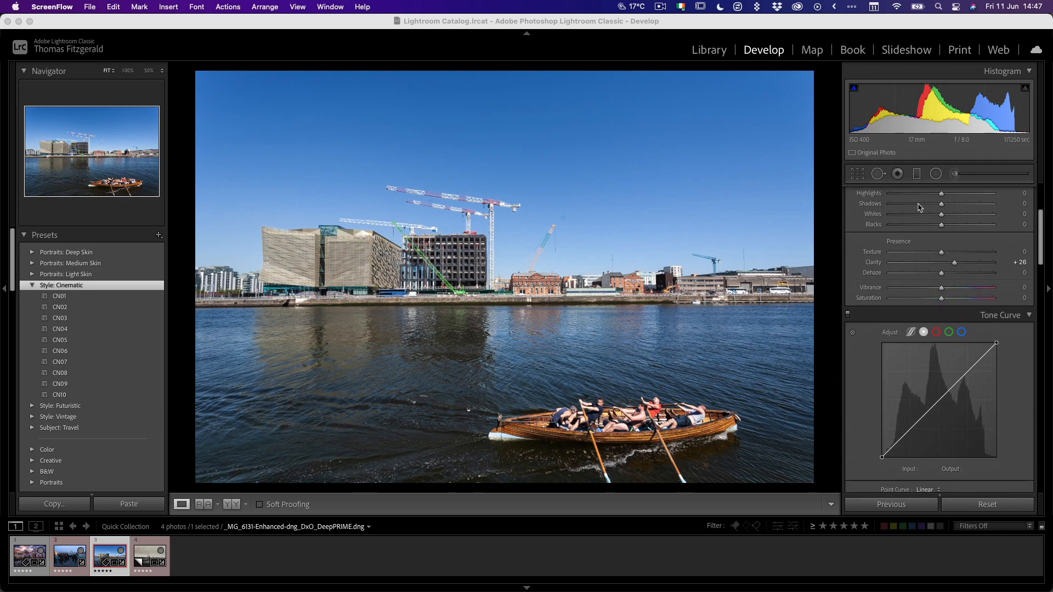
{"action": "left_click", "coordinate": [920, 420]}
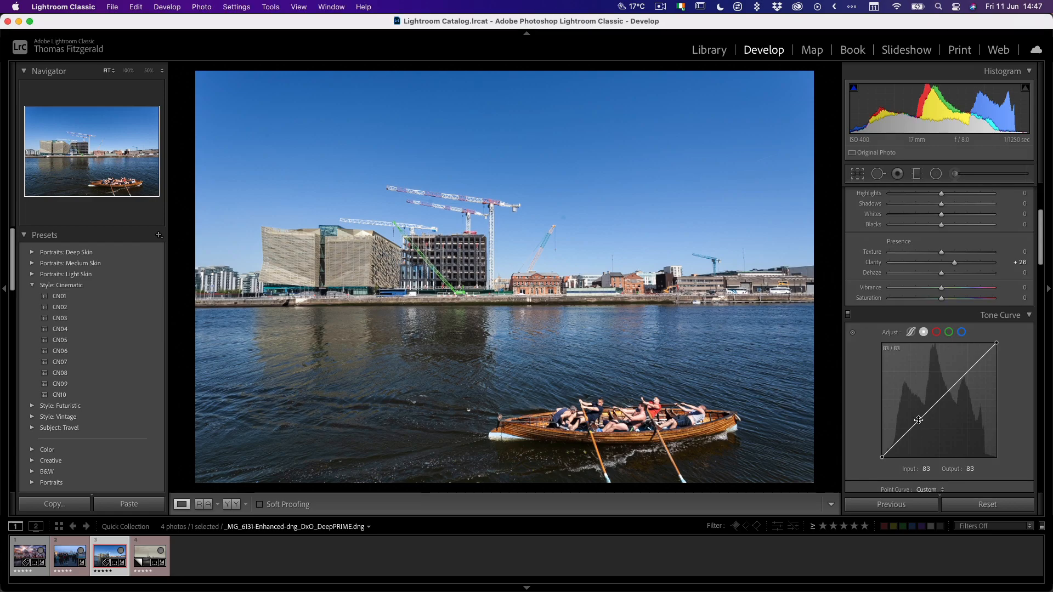
{"action": "left_click_drag", "start_coordinate": [886, 458], "coordinate": [883, 445]}
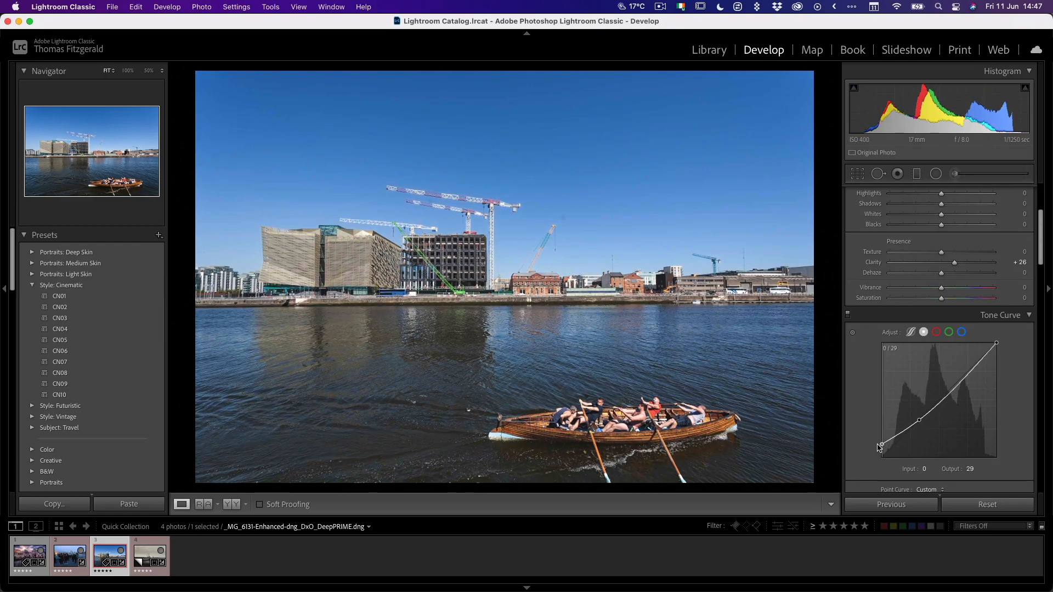
{"action": "left_click", "coordinate": [952, 354]}
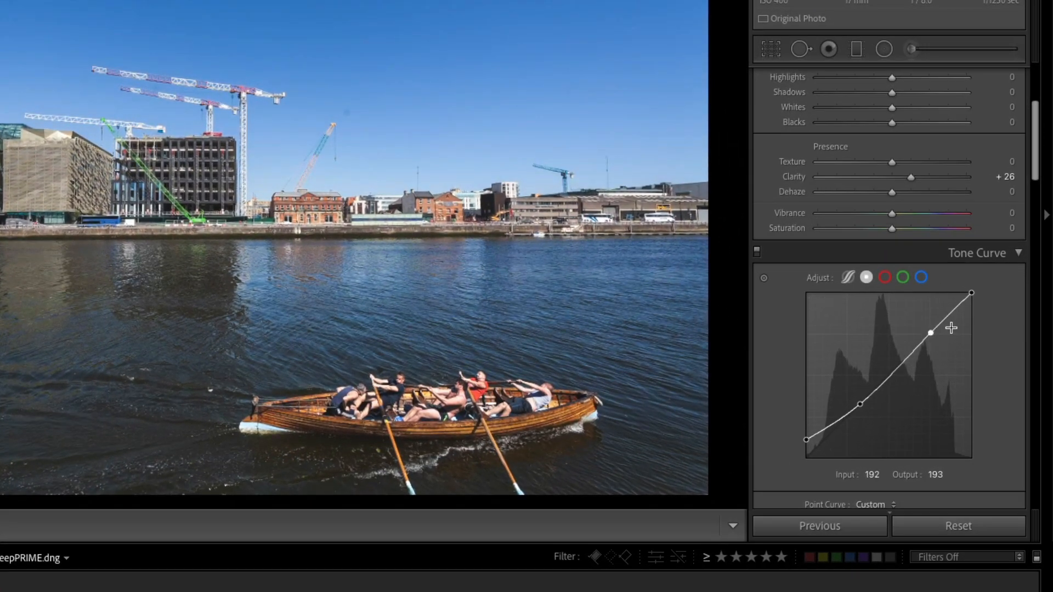
{"action": "left_click_drag", "start_coordinate": [972, 293], "coordinate": [972, 306]}
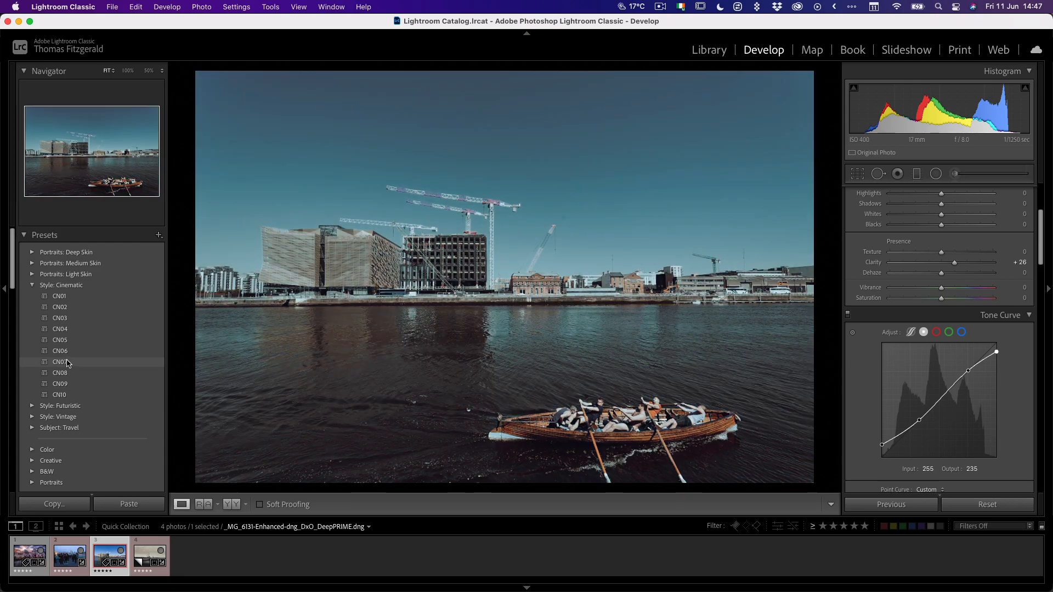
Apply the Style: Cinematic preset CN06 to the boat photo and lower Blacks to -37
{"action": "left_click", "coordinate": [67, 353]}
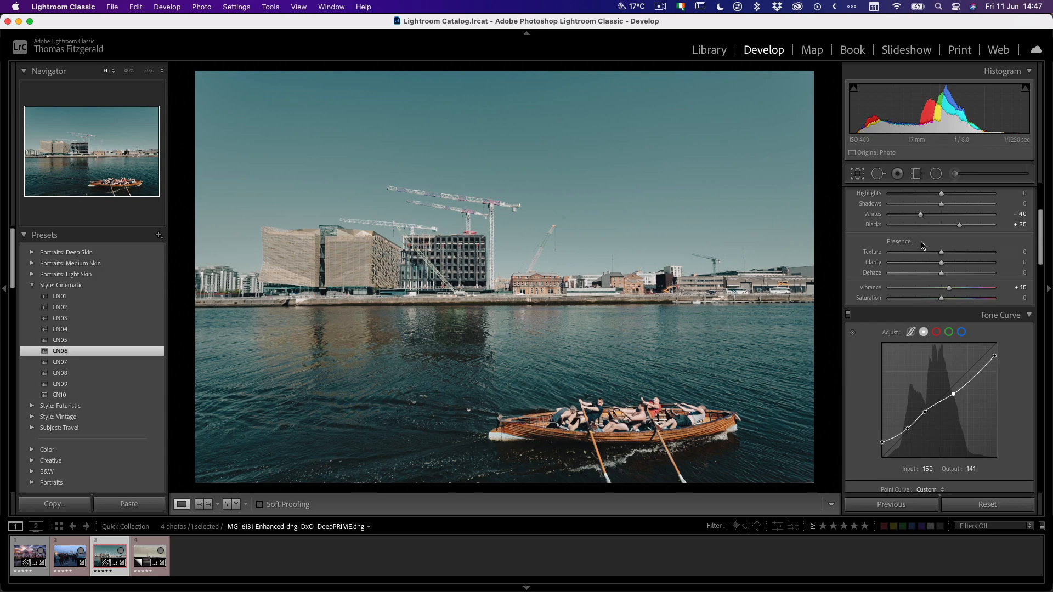
{"action": "scroll", "coordinate": [905, 241], "scroll_direction": "up", "scroll_amount": 1}
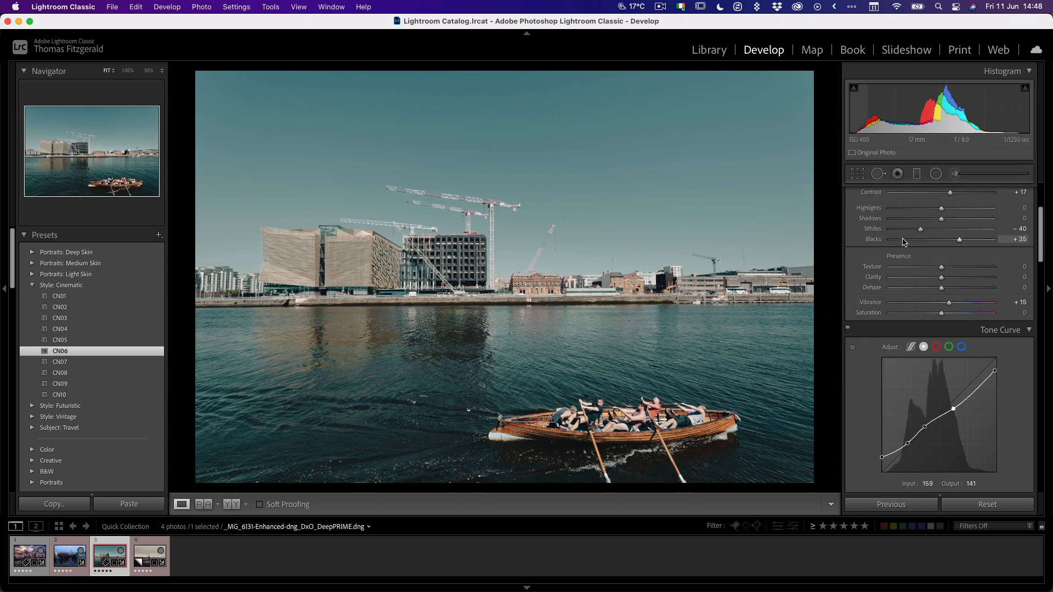
{"action": "scroll", "coordinate": [904, 242], "scroll_direction": "up", "scroll_amount": 3}
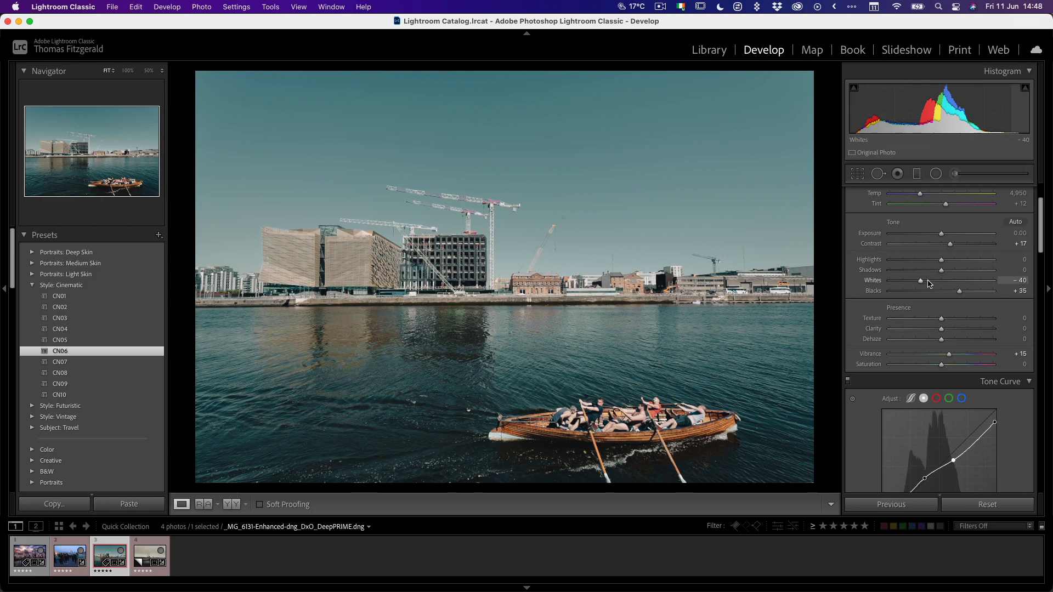
{"action": "scroll", "coordinate": [928, 285], "scroll_direction": "up", "scroll_amount": 1}
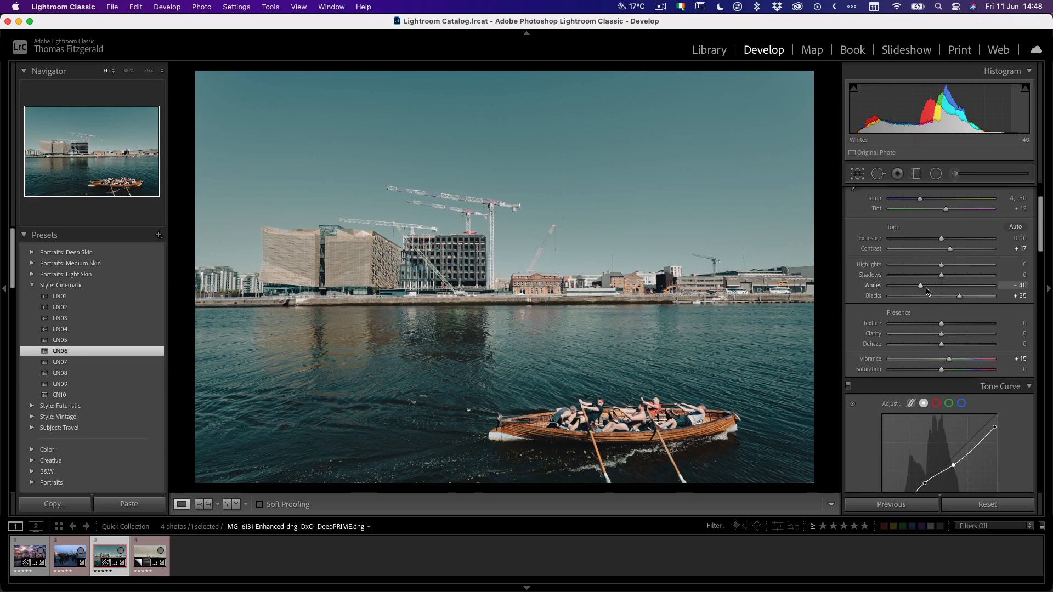
{"action": "left_click_drag", "start_coordinate": [957, 296], "coordinate": [922, 297]}
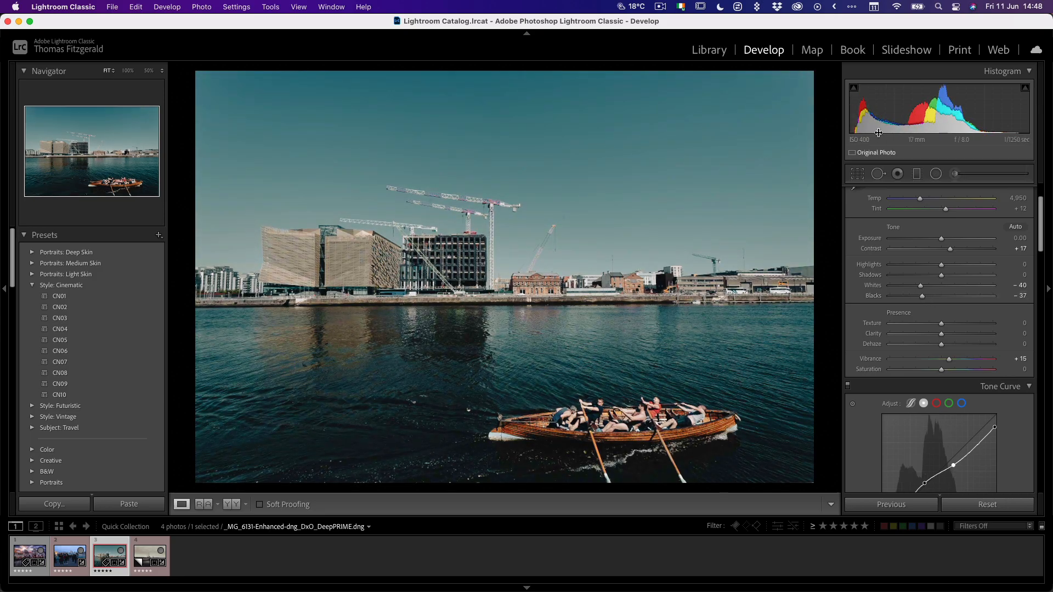
Raise the boat photo's Blacks to -1
{"action": "scroll", "coordinate": [905, 329], "scroll_direction": "down", "scroll_amount": 5}
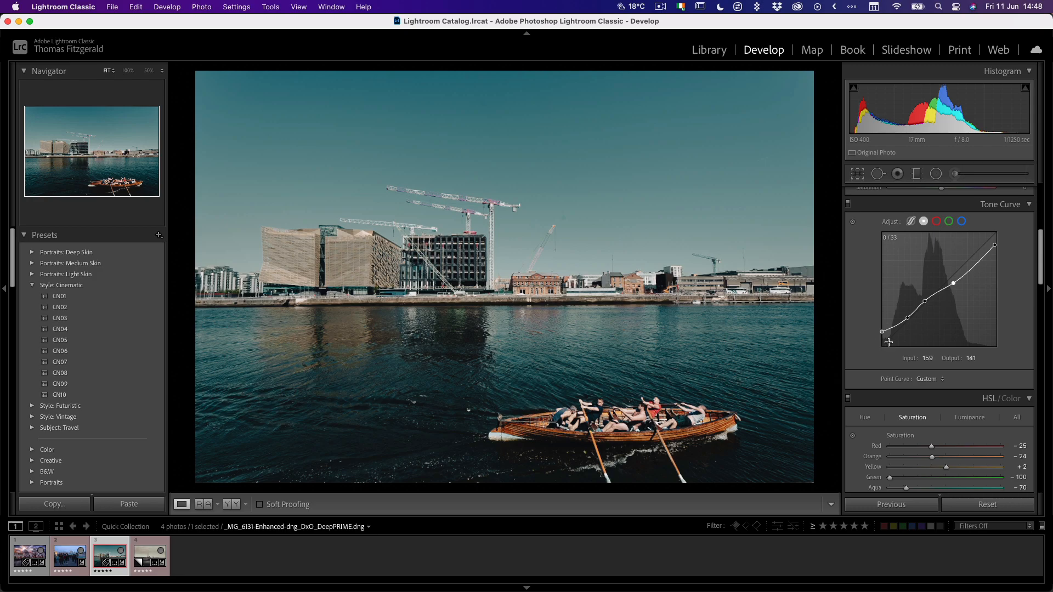
{"action": "scroll", "coordinate": [899, 293], "scroll_direction": "up", "scroll_amount": 5}
{"action": "scroll", "coordinate": [905, 301], "scroll_direction": "up", "scroll_amount": 2}
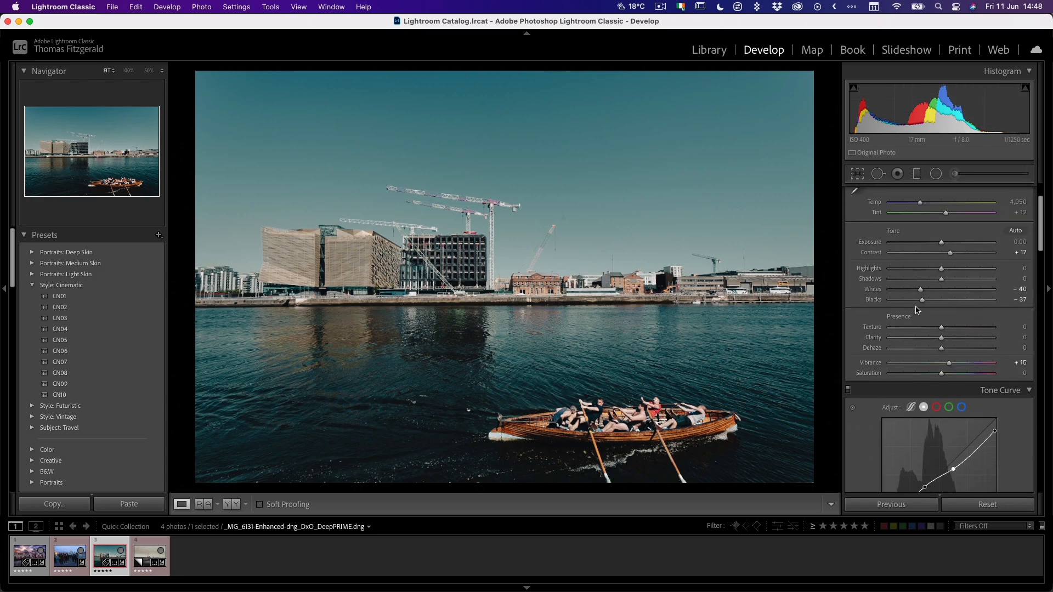
{"action": "scroll", "coordinate": [935, 305], "scroll_direction": "down", "scroll_amount": 3}
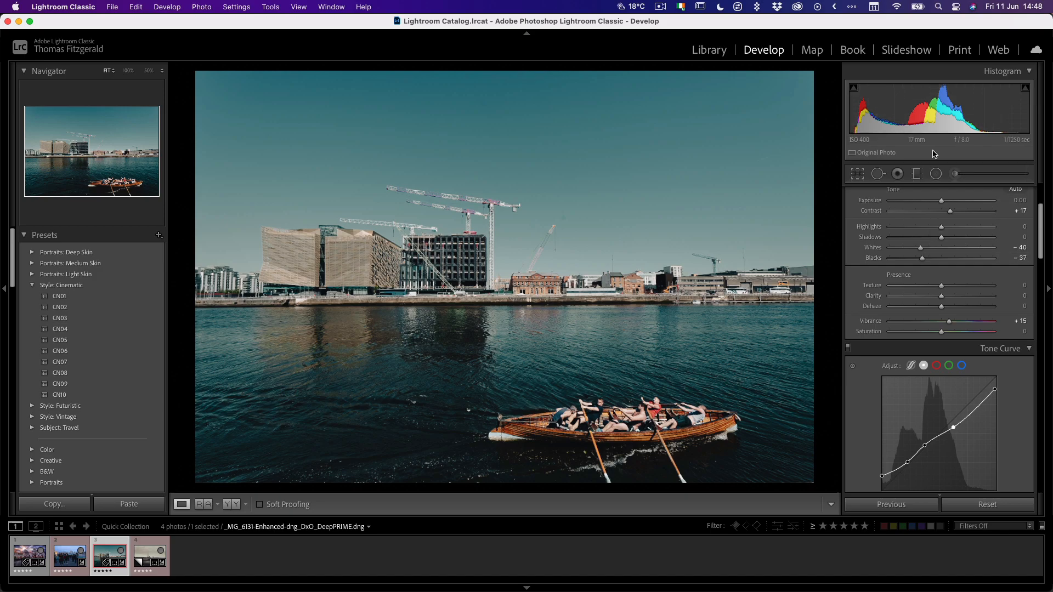
{"action": "scroll", "coordinate": [874, 426], "scroll_direction": "down", "scroll_amount": 2}
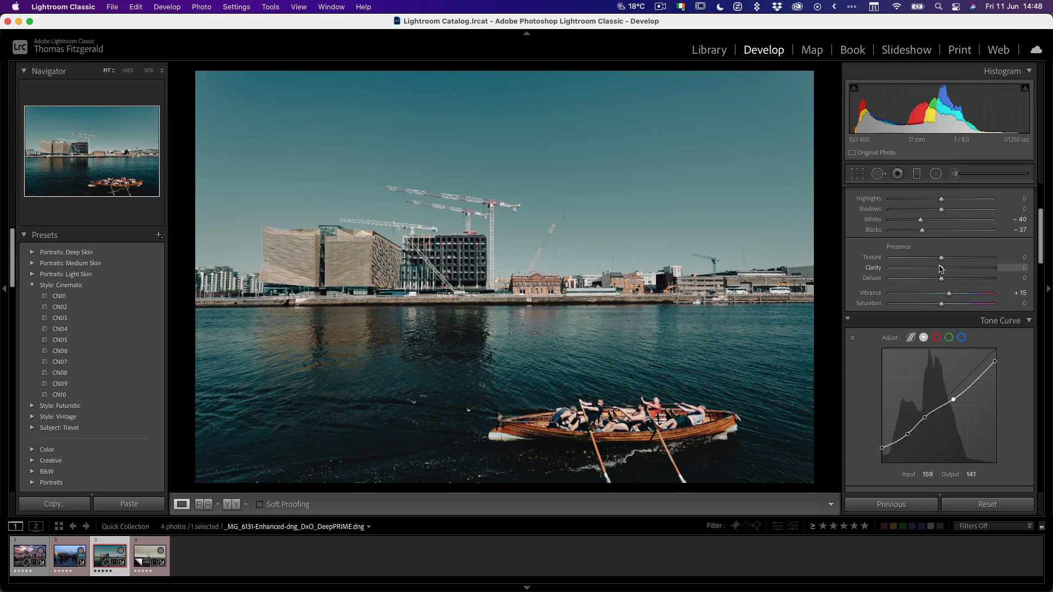
{"action": "left_click_drag", "start_coordinate": [922, 230], "coordinate": [943, 235]}
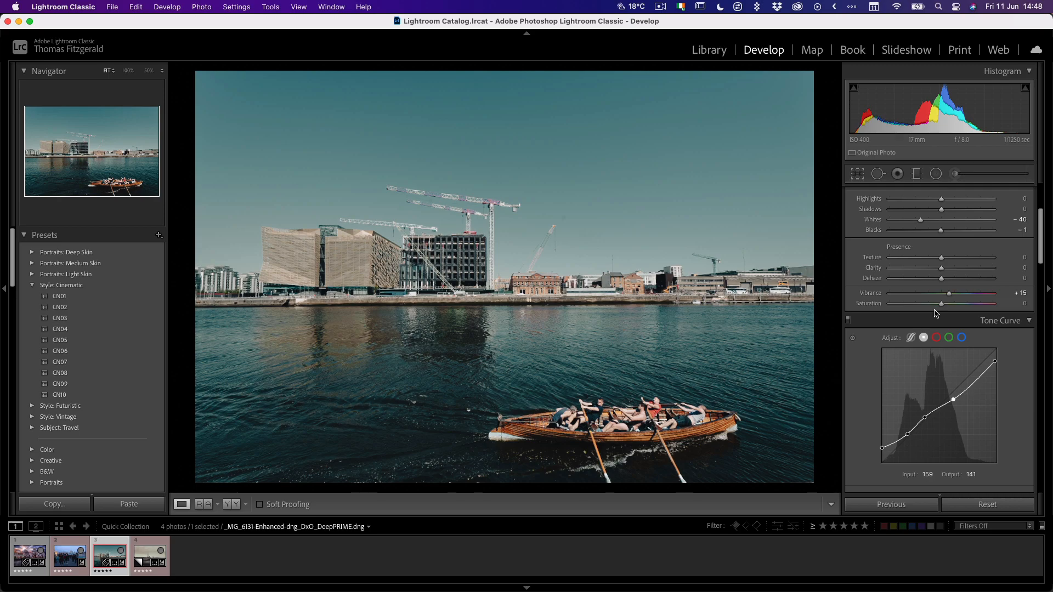
In Color Grading, lower the boat photo's shadows luminance strongly and raise its highlights luminance to +79
{"action": "scroll", "coordinate": [936, 314], "scroll_direction": "down", "scroll_amount": 15}
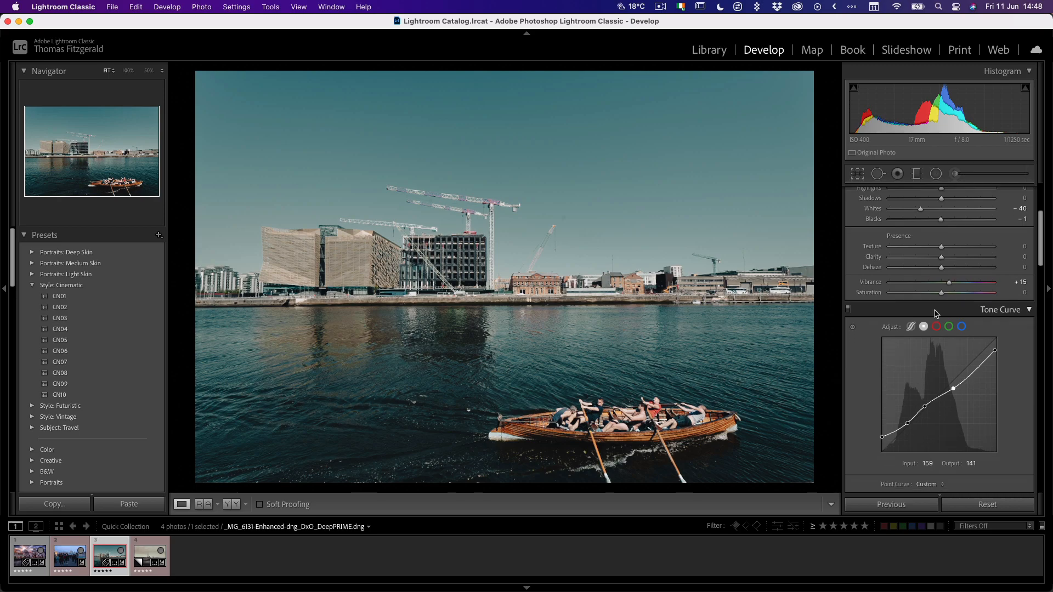
{"action": "scroll", "coordinate": [936, 313], "scroll_direction": "up", "scroll_amount": 1}
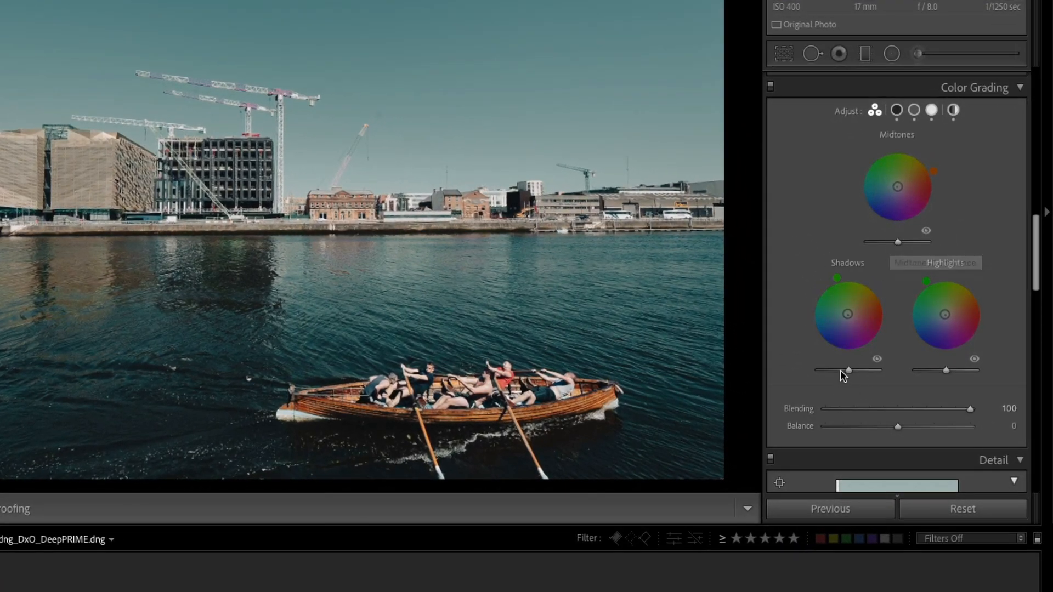
{"action": "mouse_move", "coordinate": [846, 370]}
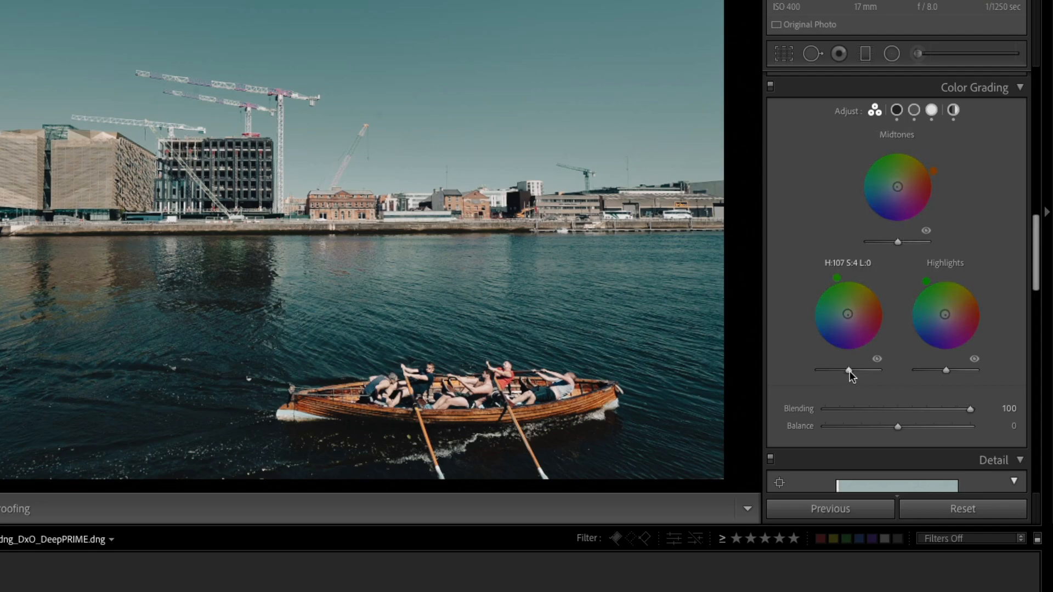
{"action": "mouse_move", "coordinate": [940, 370]}
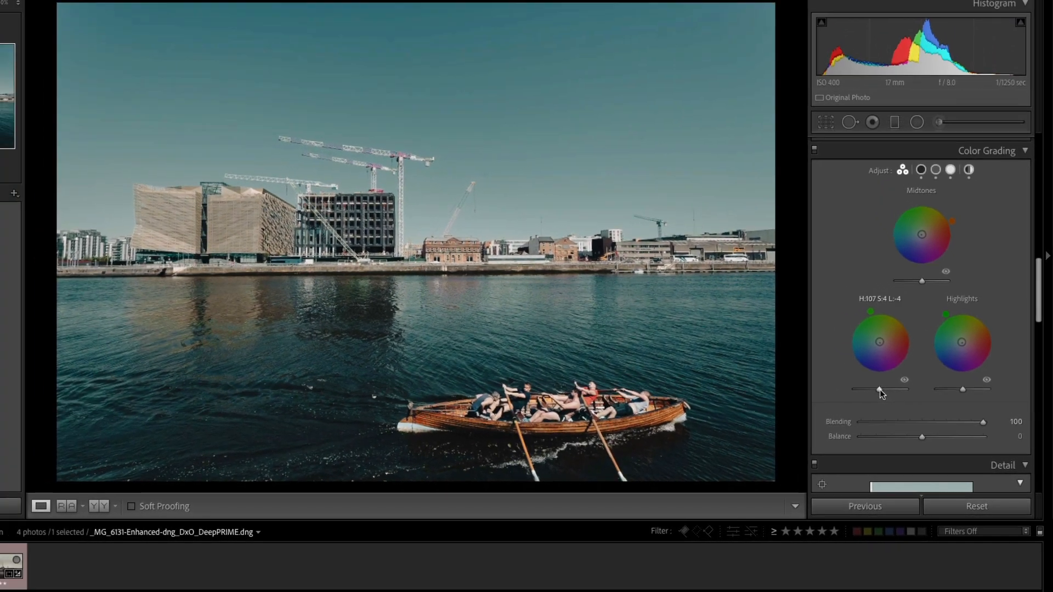
{"action": "left_click_drag", "start_coordinate": [850, 370], "coordinate": [840, 373]}
{"action": "left_click_drag", "start_coordinate": [897, 405], "coordinate": [893, 405]}
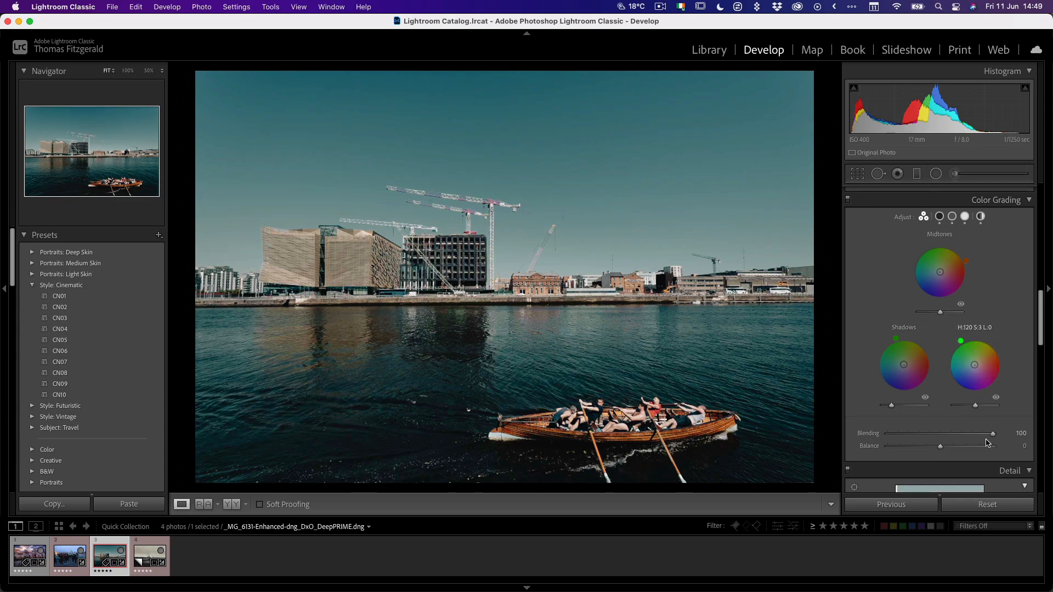
{"action": "left_click_drag", "start_coordinate": [976, 406], "coordinate": [993, 409]}
Review the boat photo's tone curve and HSL saturation settings alongside its Color Grading wheels
{"action": "scroll", "coordinate": [968, 333], "scroll_direction": "up", "scroll_amount": 10}
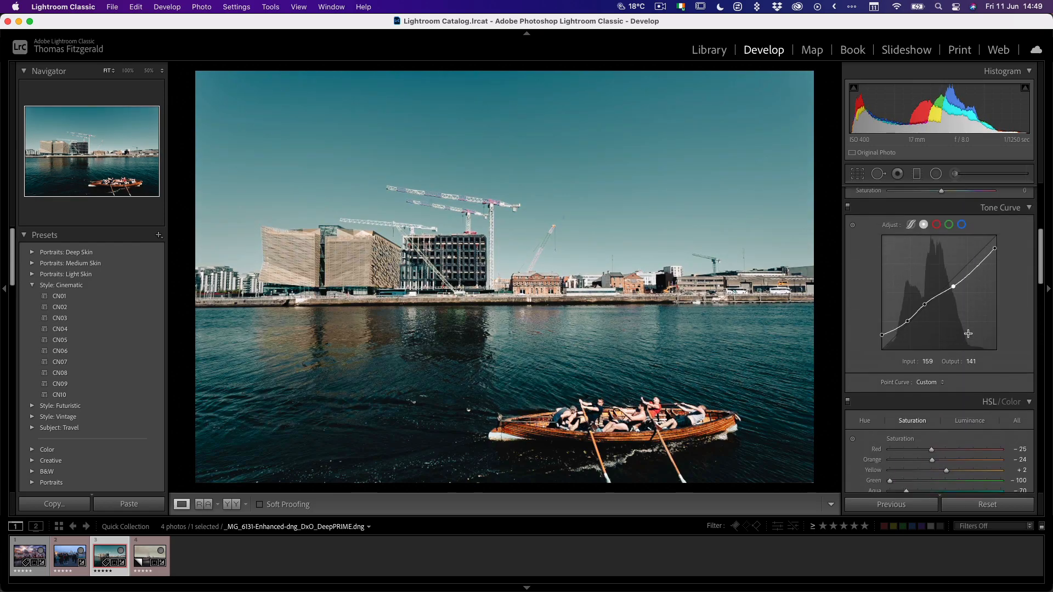
{"action": "scroll", "coordinate": [921, 351], "scroll_direction": "down", "scroll_amount": 8}
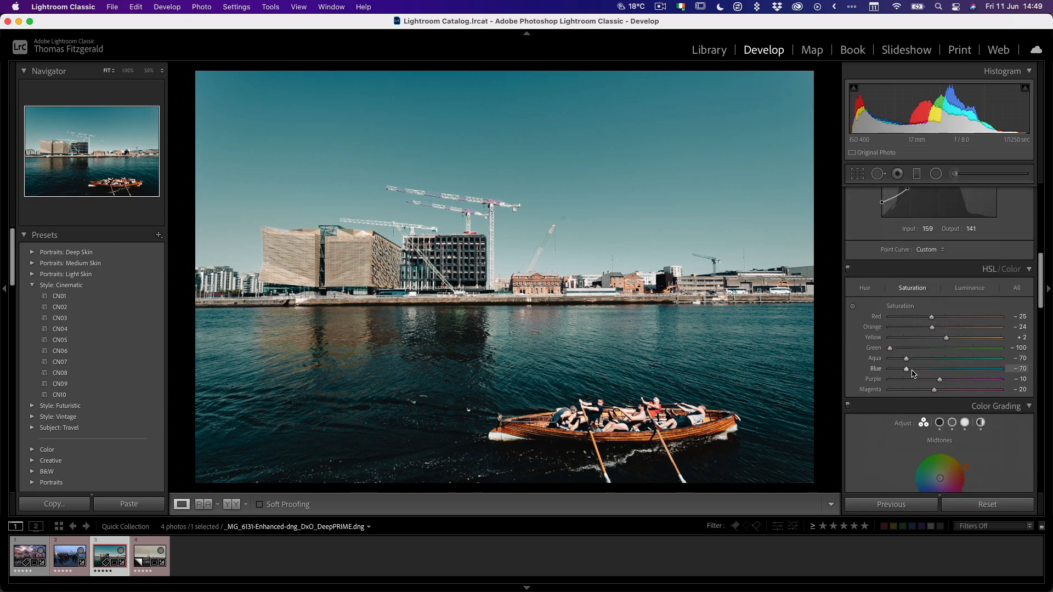
{"action": "scroll", "coordinate": [913, 372], "scroll_direction": "down", "scroll_amount": 3}
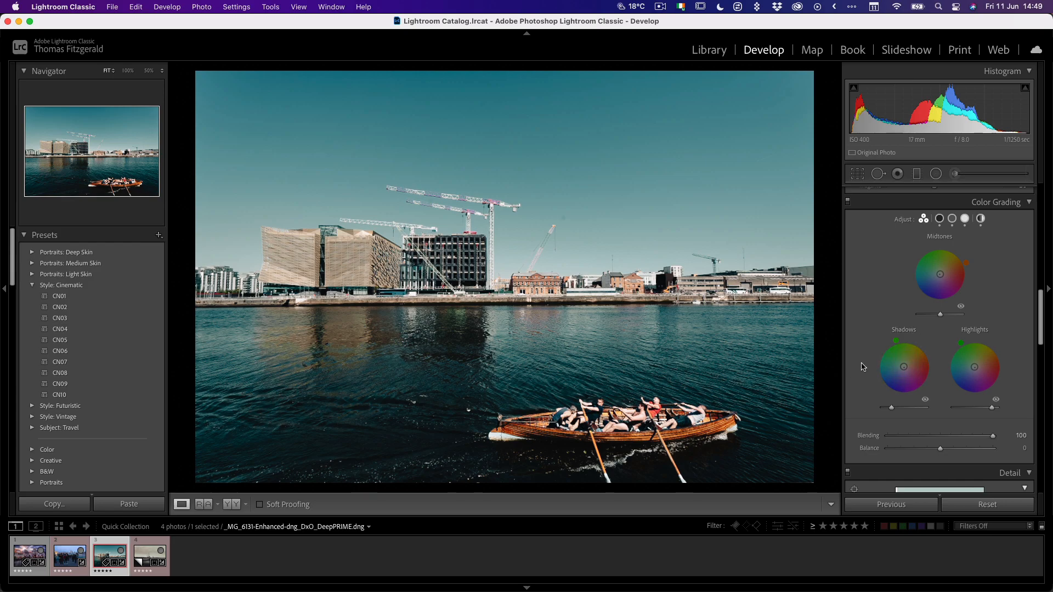
{"action": "scroll", "coordinate": [880, 321], "scroll_direction": "up", "scroll_amount": 6}
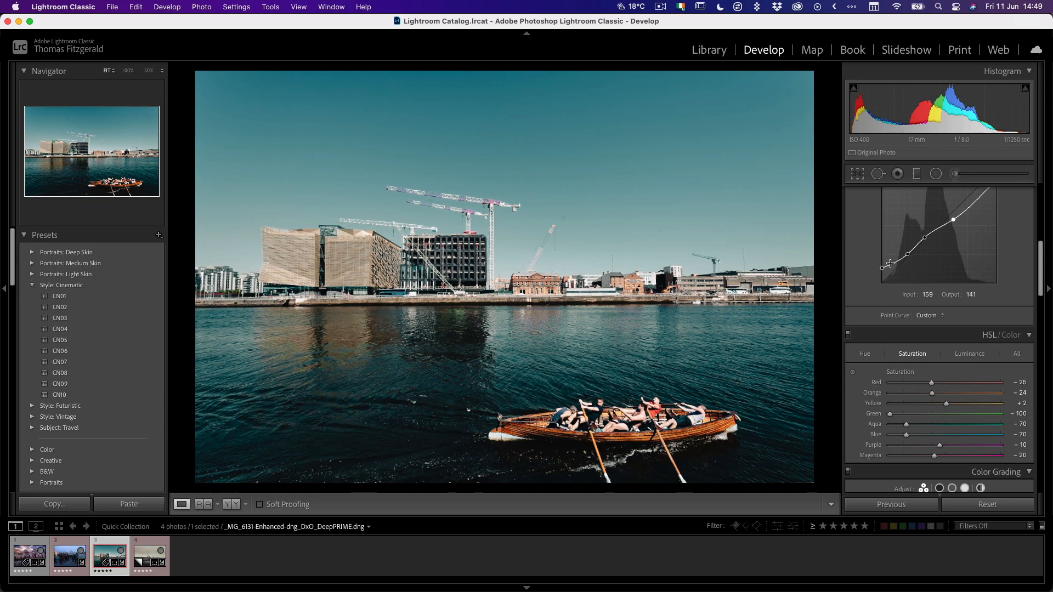
{"action": "scroll", "coordinate": [925, 344], "scroll_direction": "down", "scroll_amount": 5}
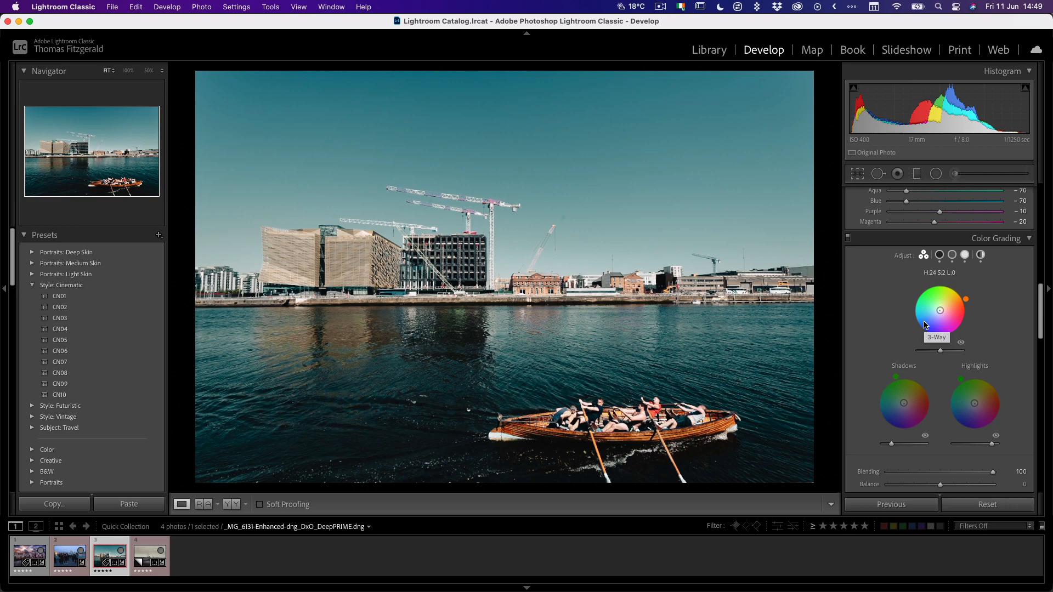
{"action": "scroll", "coordinate": [924, 329], "scroll_direction": "up", "scroll_amount": 5}
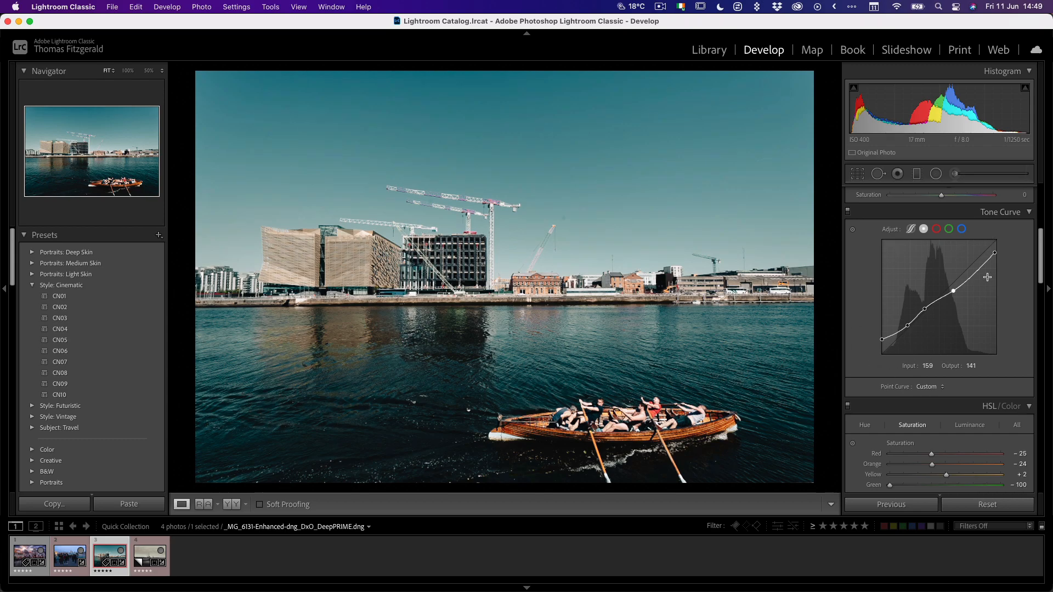
{"action": "scroll", "coordinate": [944, 330], "scroll_direction": "down", "scroll_amount": 10}
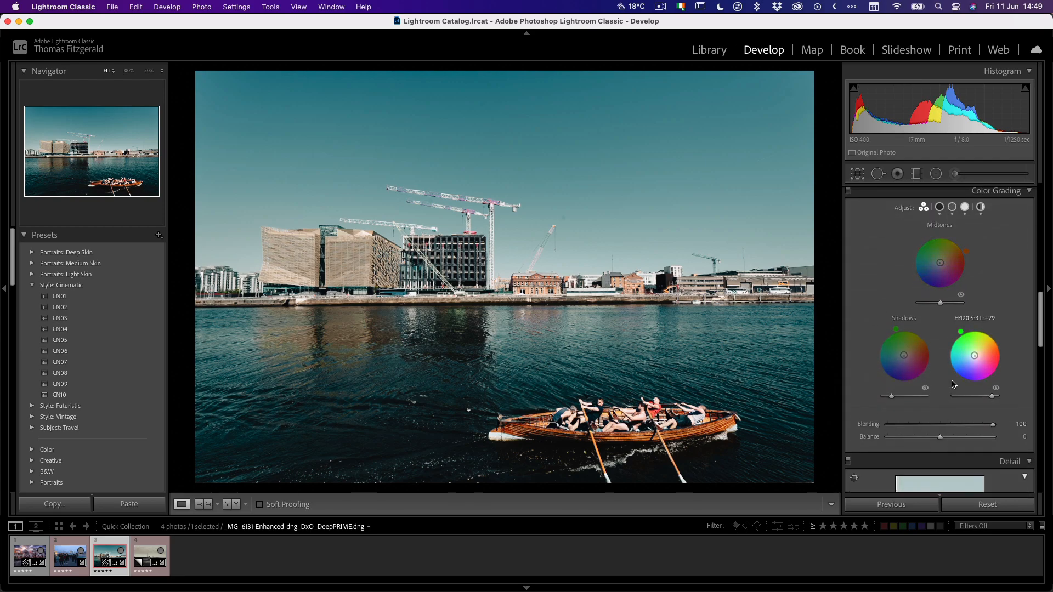
Switch to the beach photo with the twin chimneys and lower its Color Grading shadows luminance well below -36
{"action": "left_click", "coordinate": [149, 542]}
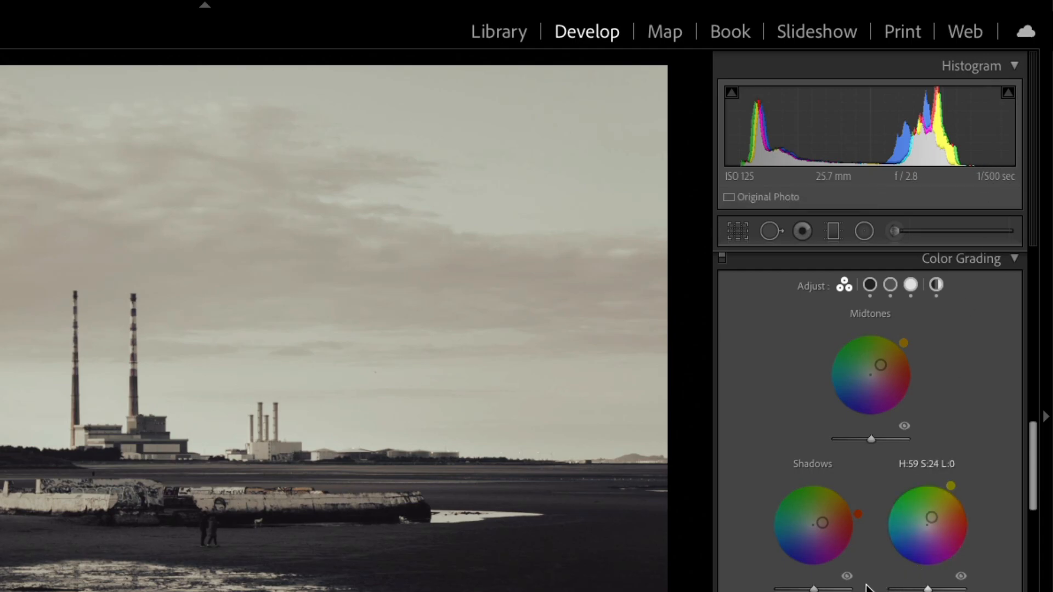
{"action": "left_click_drag", "start_coordinate": [813, 589], "coordinate": [800, 591]}
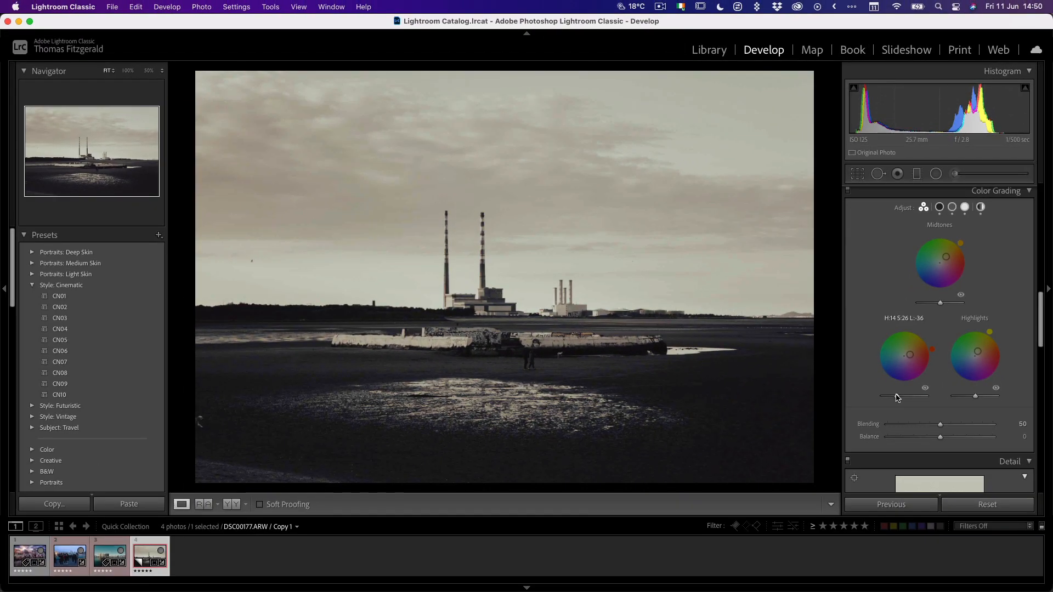
{"action": "left_click_drag", "start_coordinate": [897, 399], "coordinate": [887, 400]}
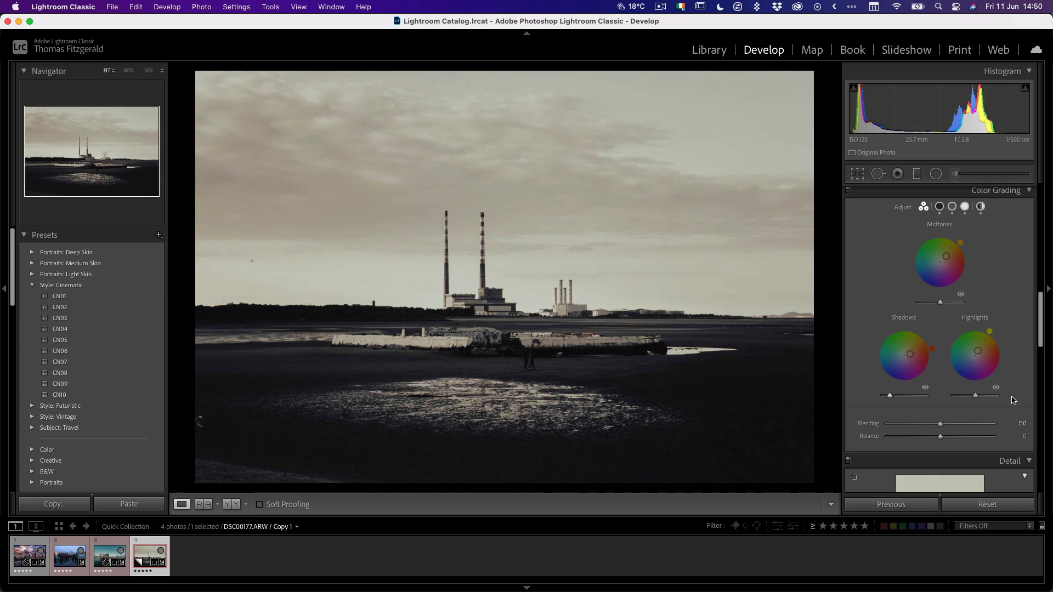
Raise the chimney photo's Color Grading highlights luminance to +100 and moderately raise its midtones luminance
{"action": "left_click_drag", "start_coordinate": [975, 396], "coordinate": [1001, 399]}
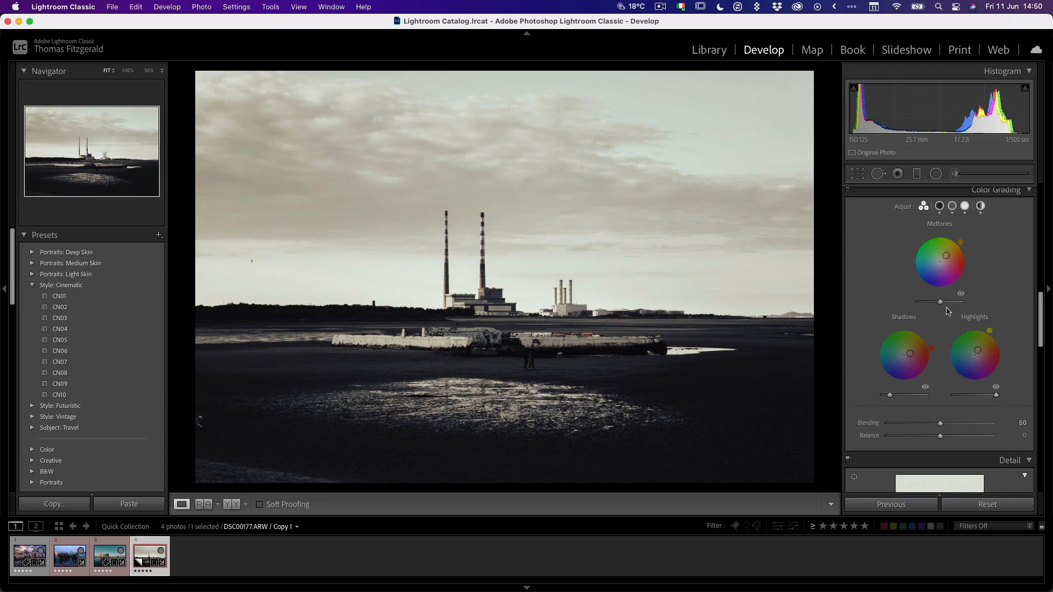
{"action": "left_click_drag", "start_coordinate": [941, 305], "coordinate": [952, 306]}
{"action": "left_click_drag", "start_coordinate": [936, 305], "coordinate": [949, 302]}
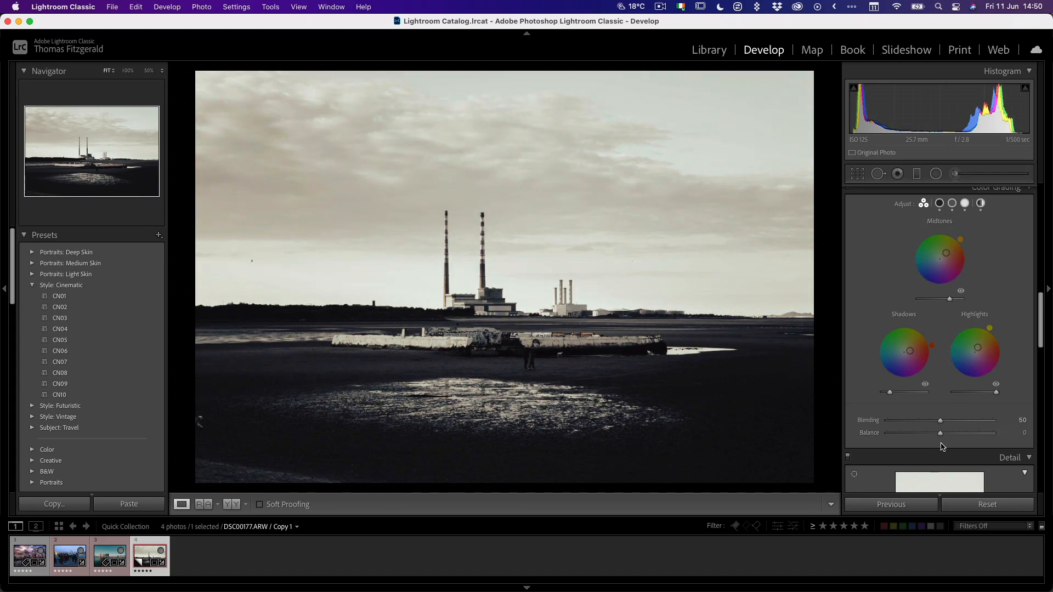
Set the chimney photo's Color Grading Balance to +11
{"action": "mouse_move", "coordinate": [941, 434]}
{"action": "left_mouse_down"}
{"action": "mouse_move", "coordinate": [929, 435]}
{"action": "mouse_move", "coordinate": [962, 437]}
{"action": "mouse_move", "coordinate": [947, 438]}
{"action": "left_mouse_up"}
{"action": "scroll", "coordinate": [944, 428], "scroll_direction": "down", "scroll_amount": 2}
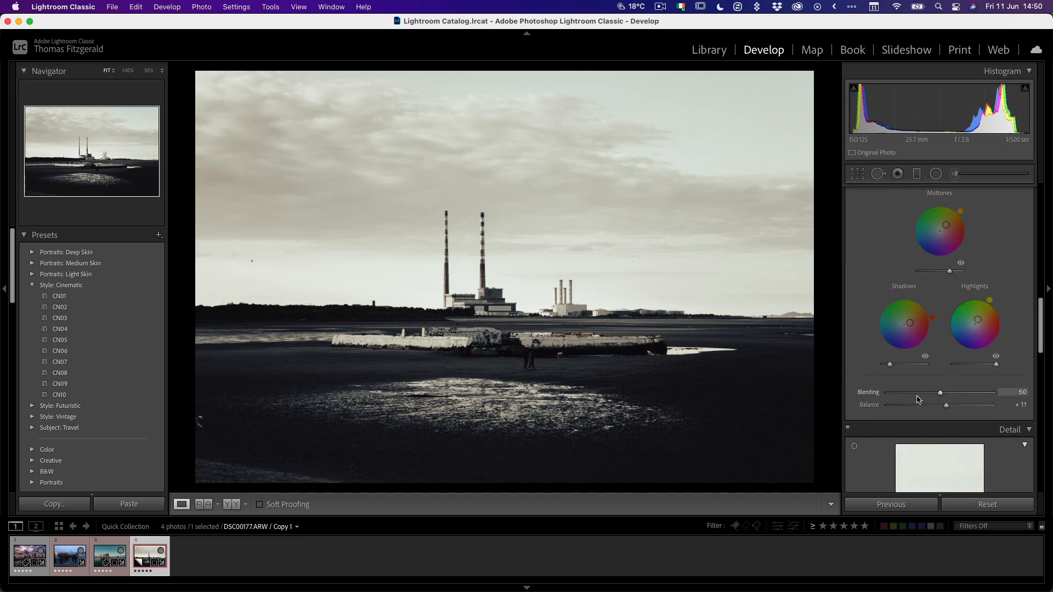
{"action": "scroll", "coordinate": [992, 369], "scroll_direction": "up", "scroll_amount": 2}
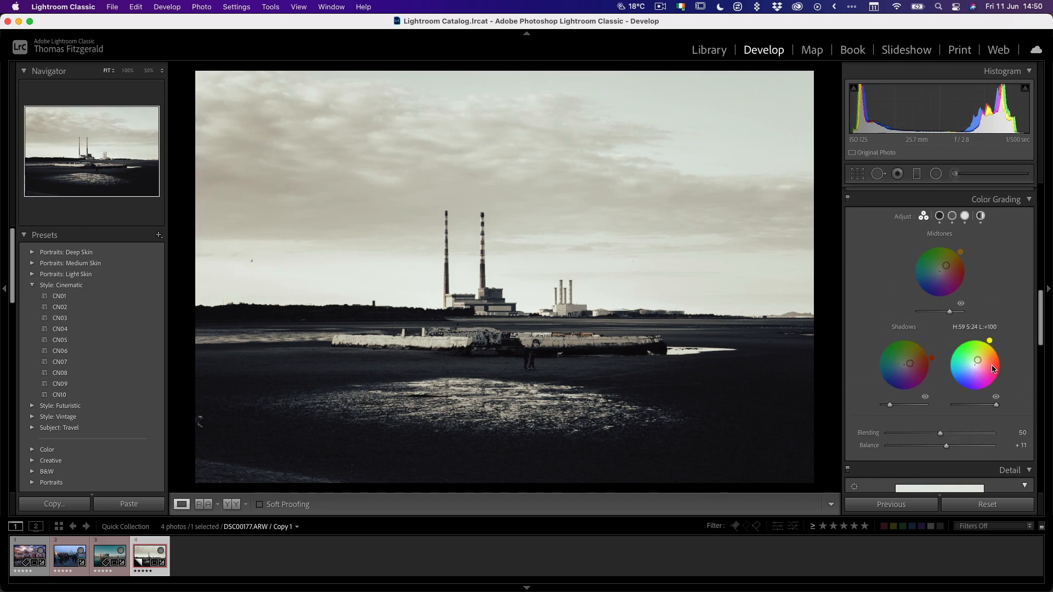